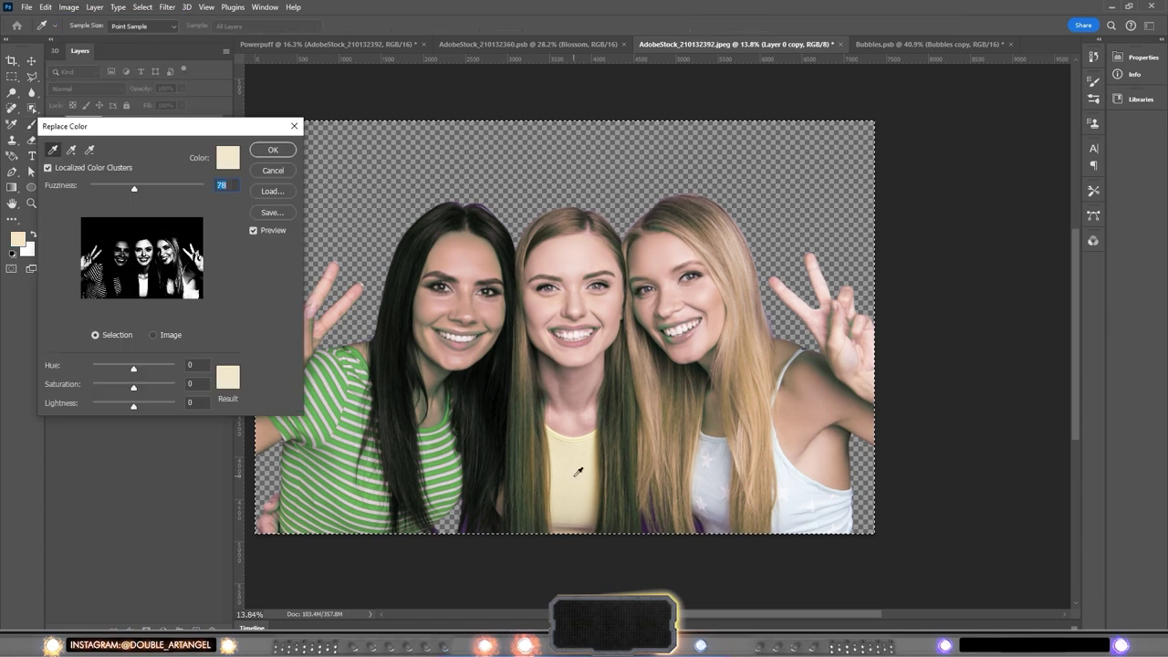
Step: Recolor the middle woman's yellow top salmon pink with Replace Color, using a hue near -36, saturation +54 and lightness -11
drag(133, 406, 128, 409)
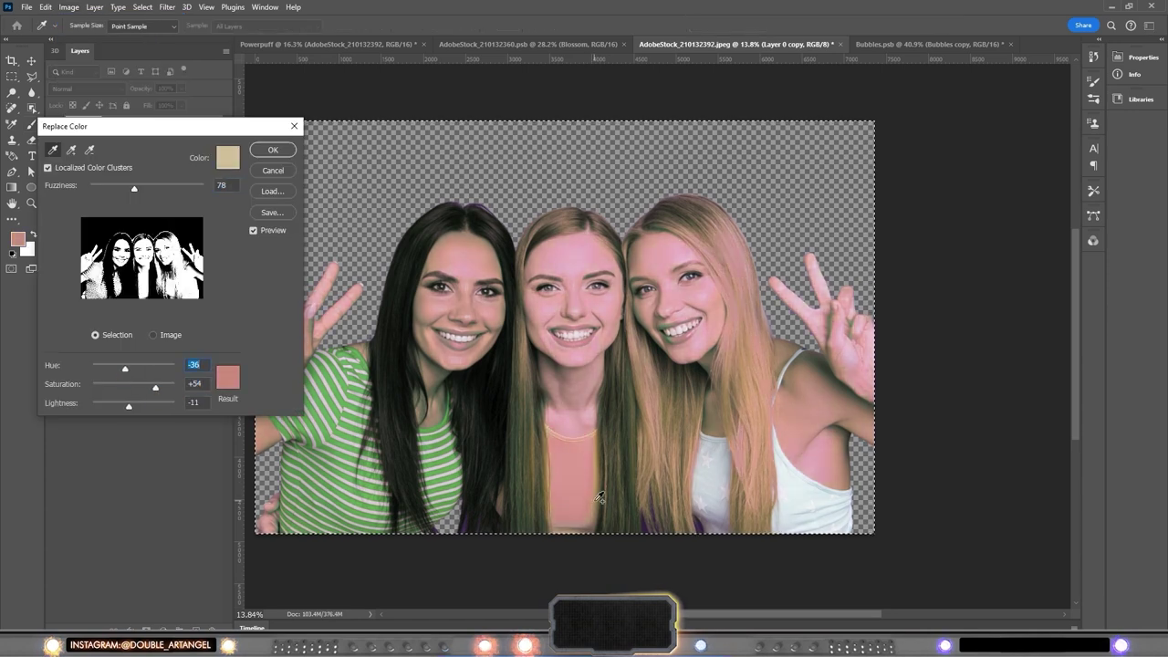
key(Down)
key(Down)
key(Down)
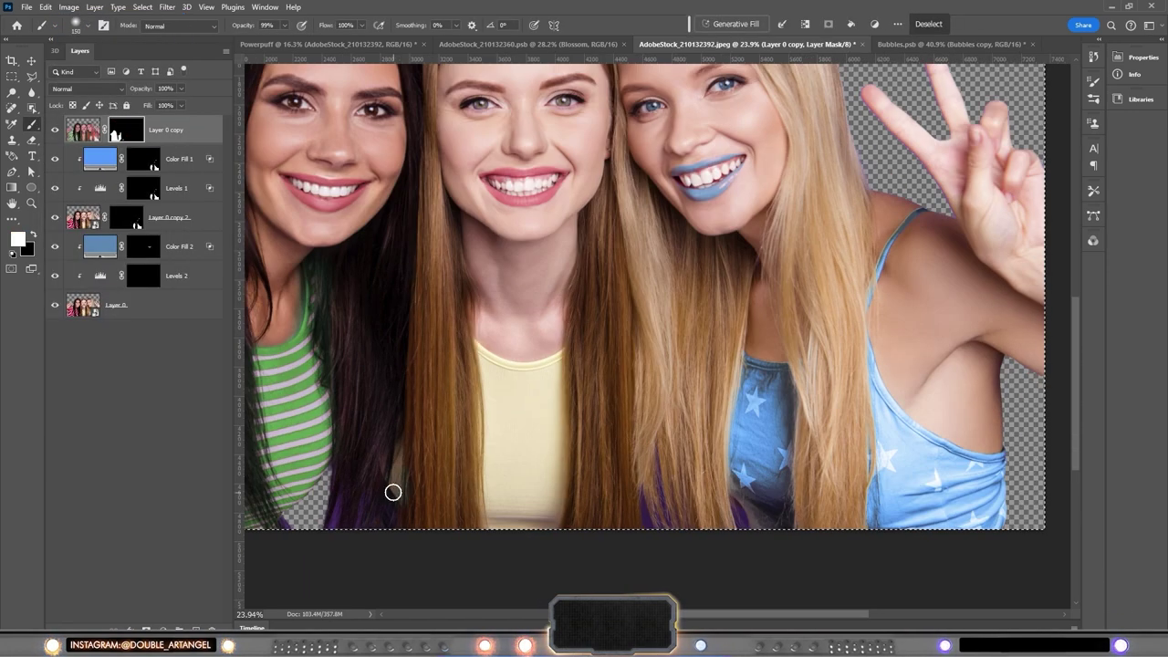
Step: Paint the Layer 0 copy mask to reveal the recolored top on the middle woman and clean its edges along her hair
drag(497, 520, 557, 410)
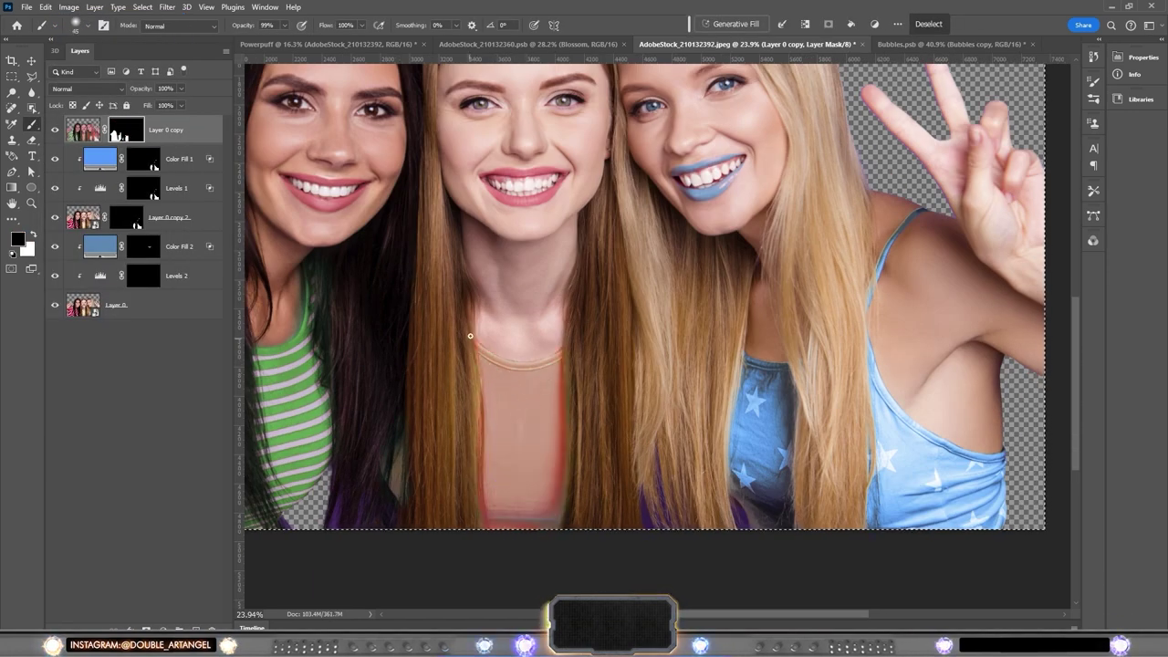
scroll(496, 522, up, 3)
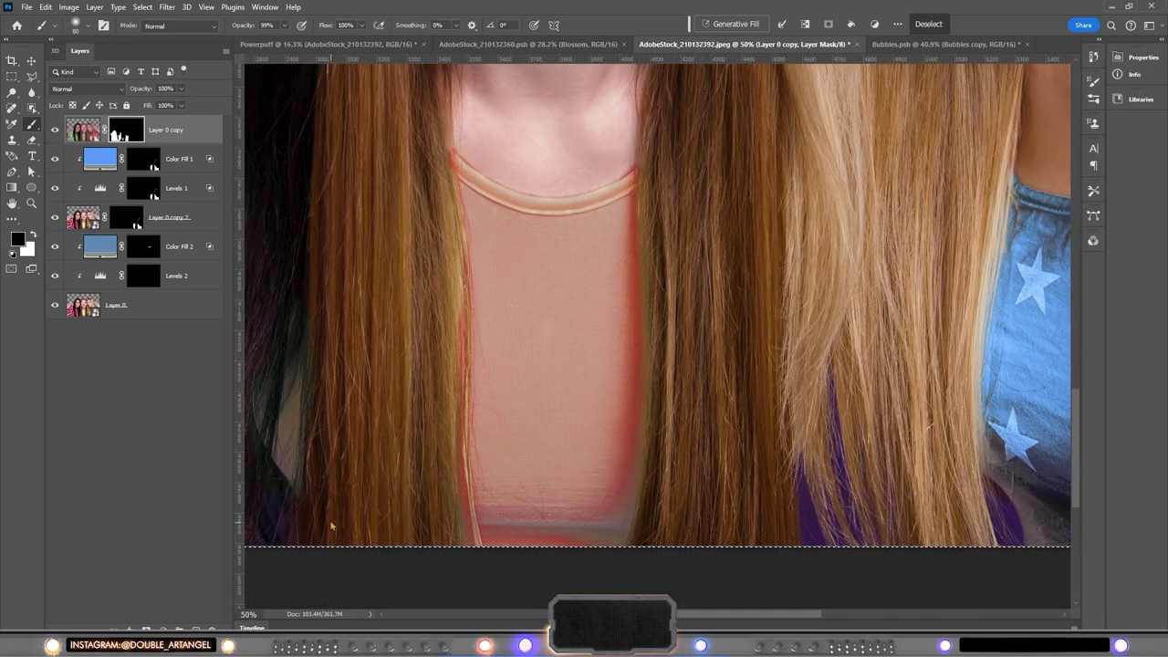
key(x)
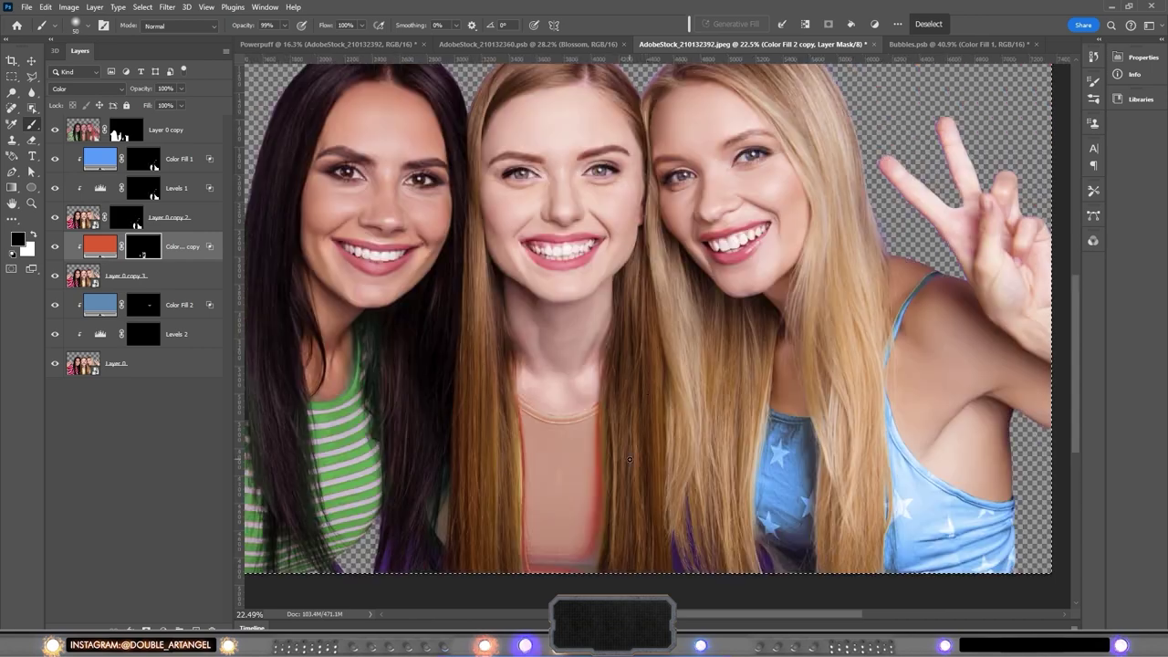
Step: Tint the middle woman's lips with the masked red color fill and warm her top with Color Balance midtones of +46, +6 and -30
key(x)
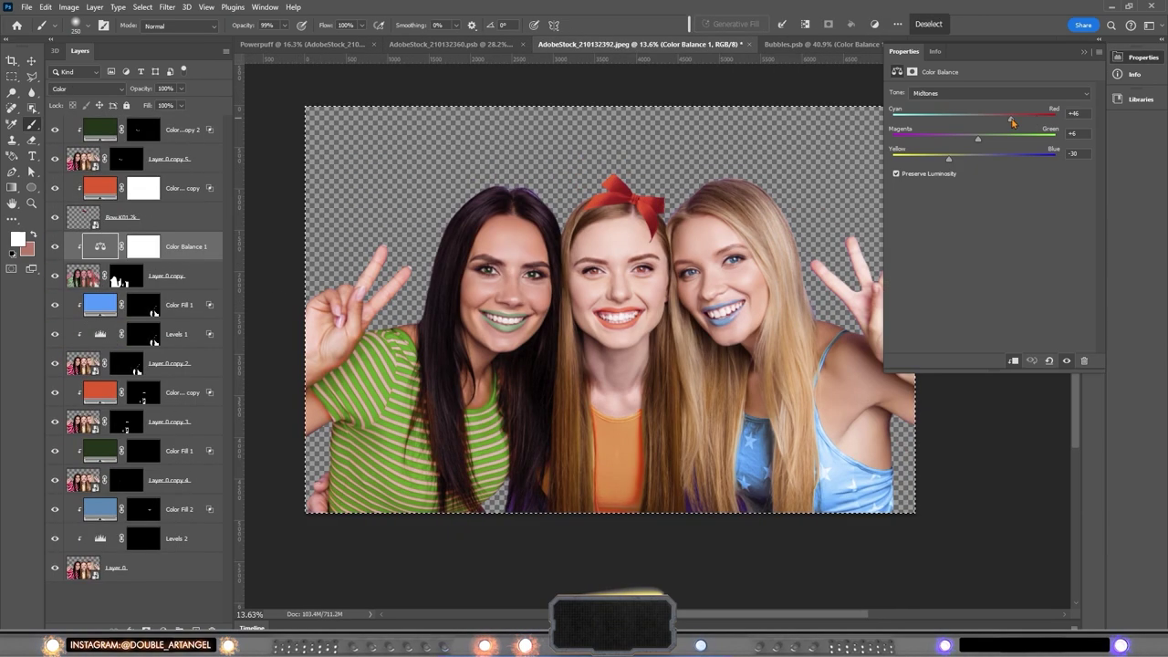
click(913, 185)
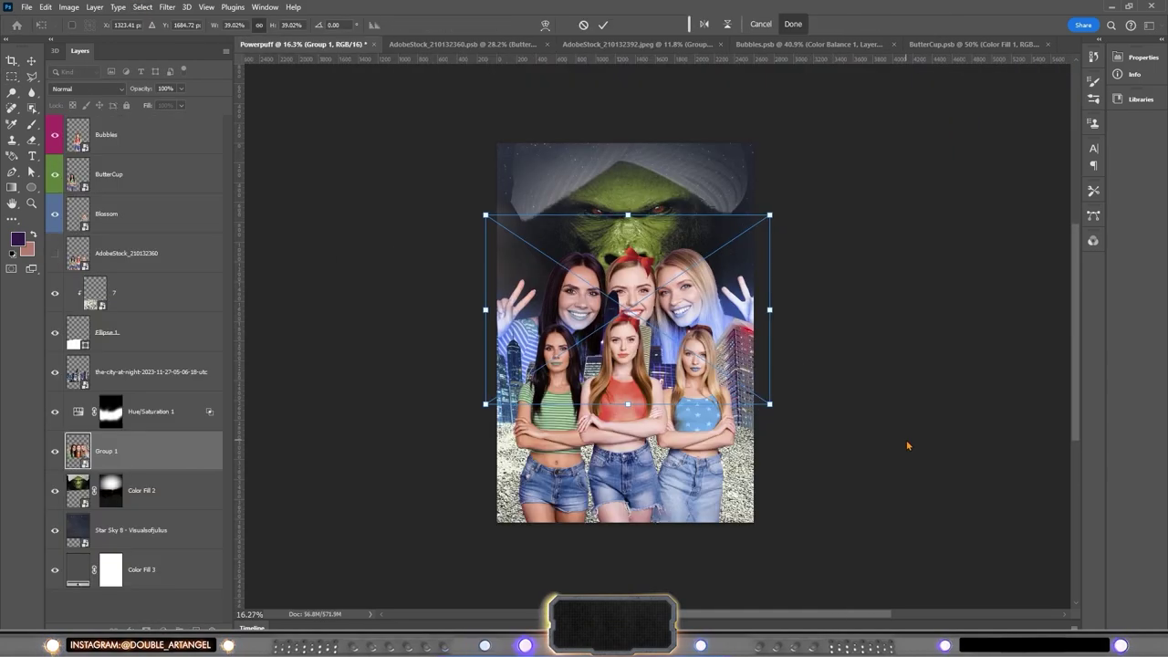
Step: Position the smiling trio behind the city skyline in the poster and paint the Exposure 1 copy 2 mask over the ground
drag(342, 292, 350, 308)
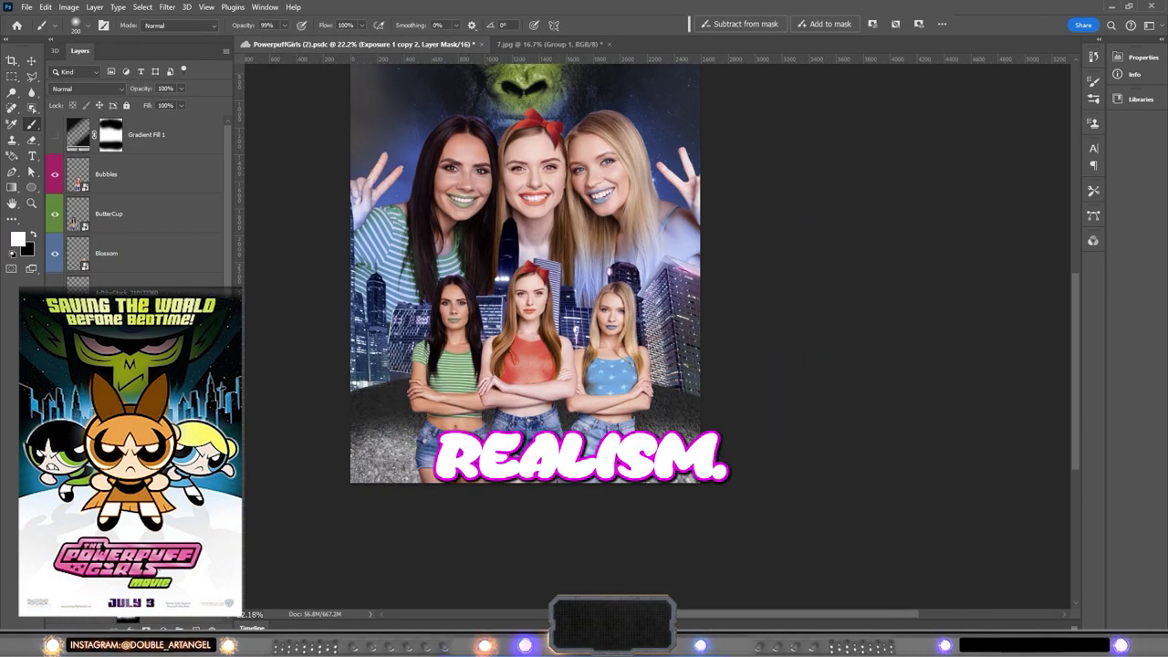
key(x)
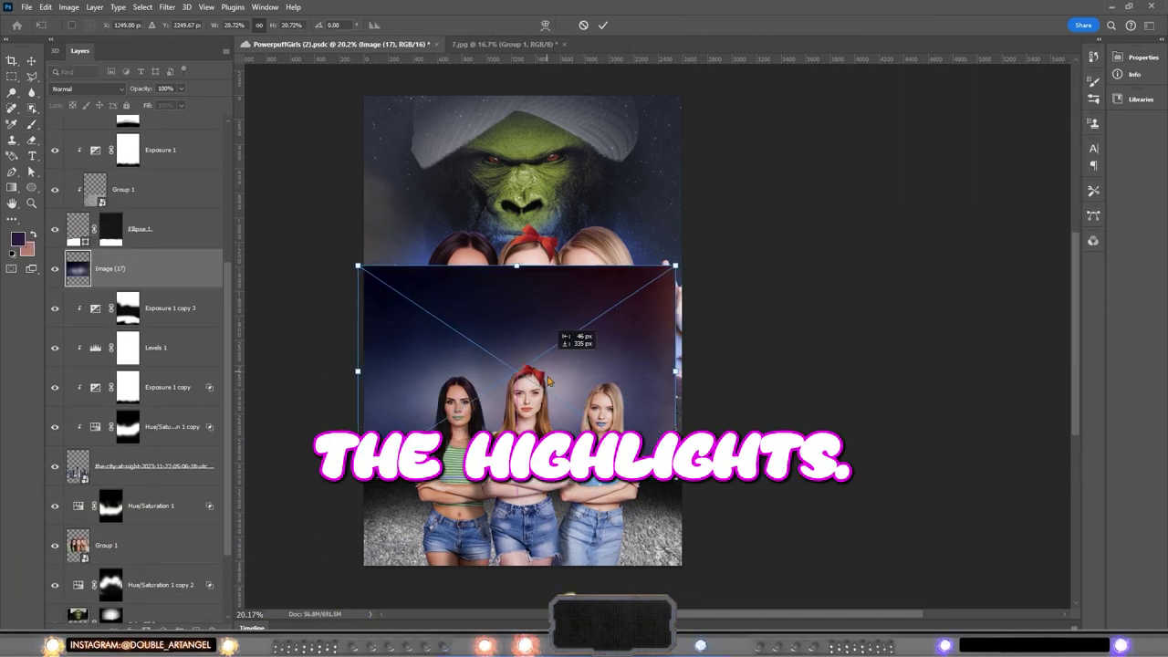
Step: Set the Image (17) glow layer to Screen blending and commit its placement over the skyline
click(87, 88)
click(73, 191)
key(Return)
Step: Add a Levels adjustment to the smiling trio's Group 1 layer and shift its tonal sliders
click(118, 545)
click(146, 629)
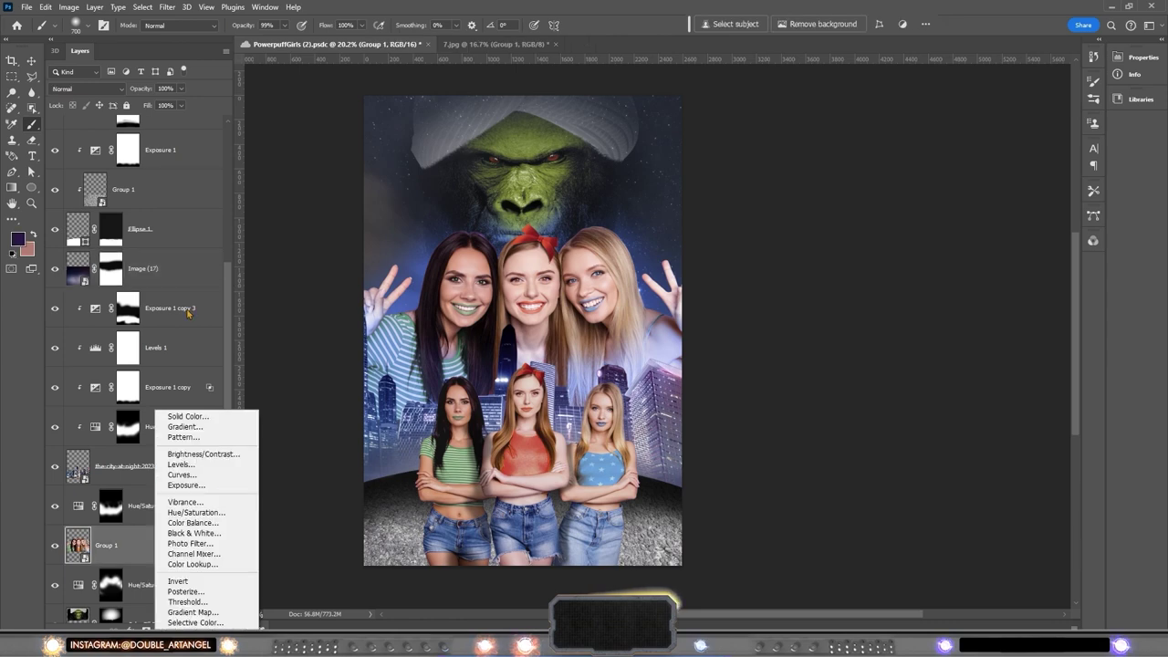
click(256, 471)
drag(989, 180, 975, 191)
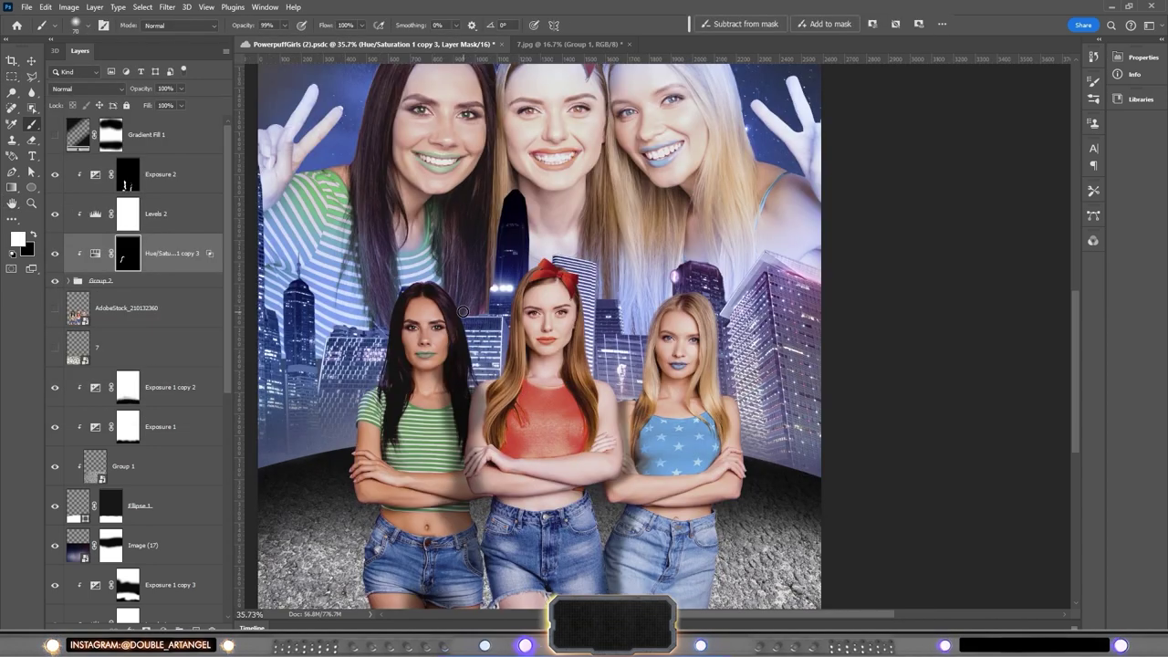
Step: Build blue rim light around the three front women by painting the Hue/Saturation 1 copy 3 and copy 4 masks and refining the Exposure 2 mask
scroll(349, 485, down, 2)
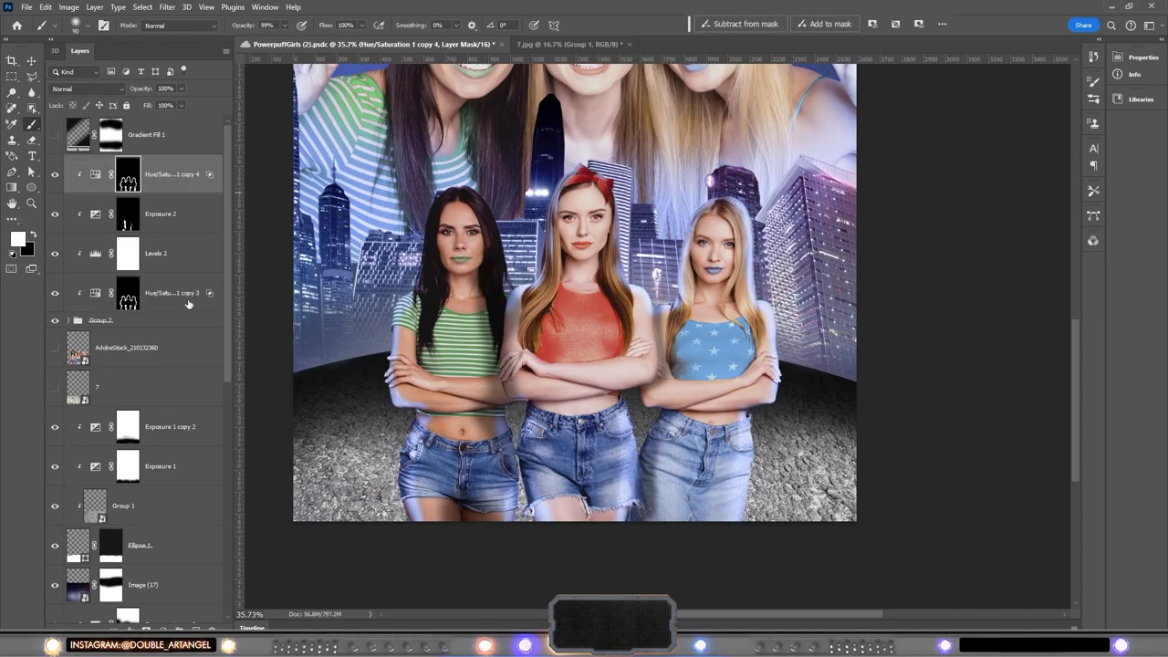
scroll(575, 301, up, 2)
scroll(629, 360, up, 3)
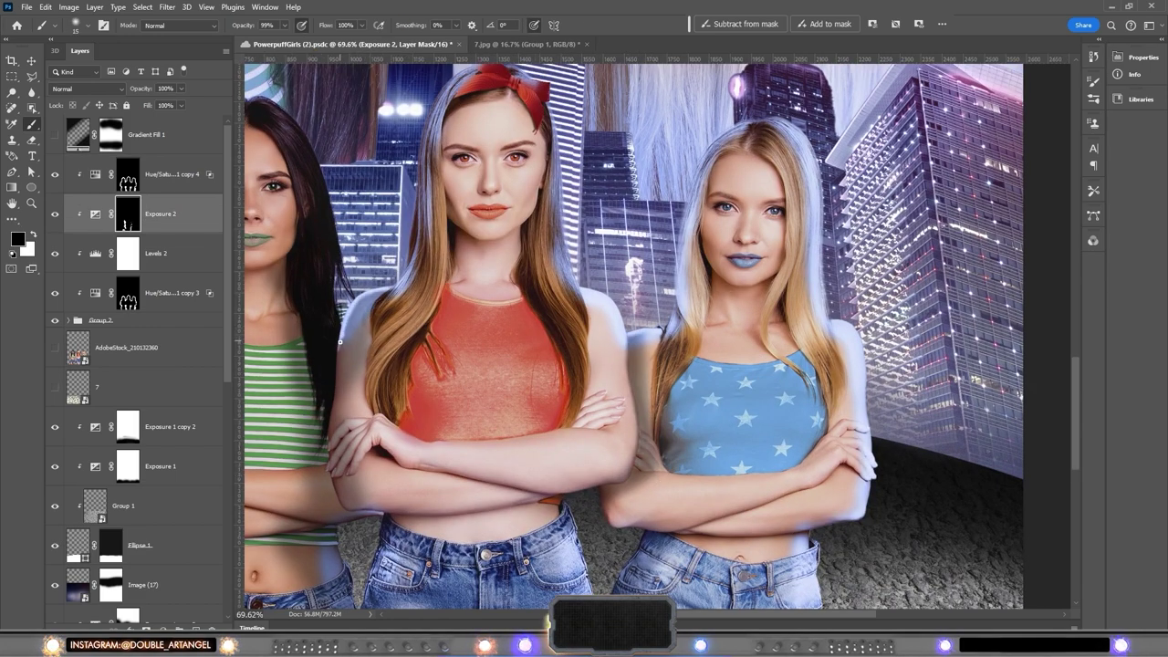
scroll(647, 552, down, 3)
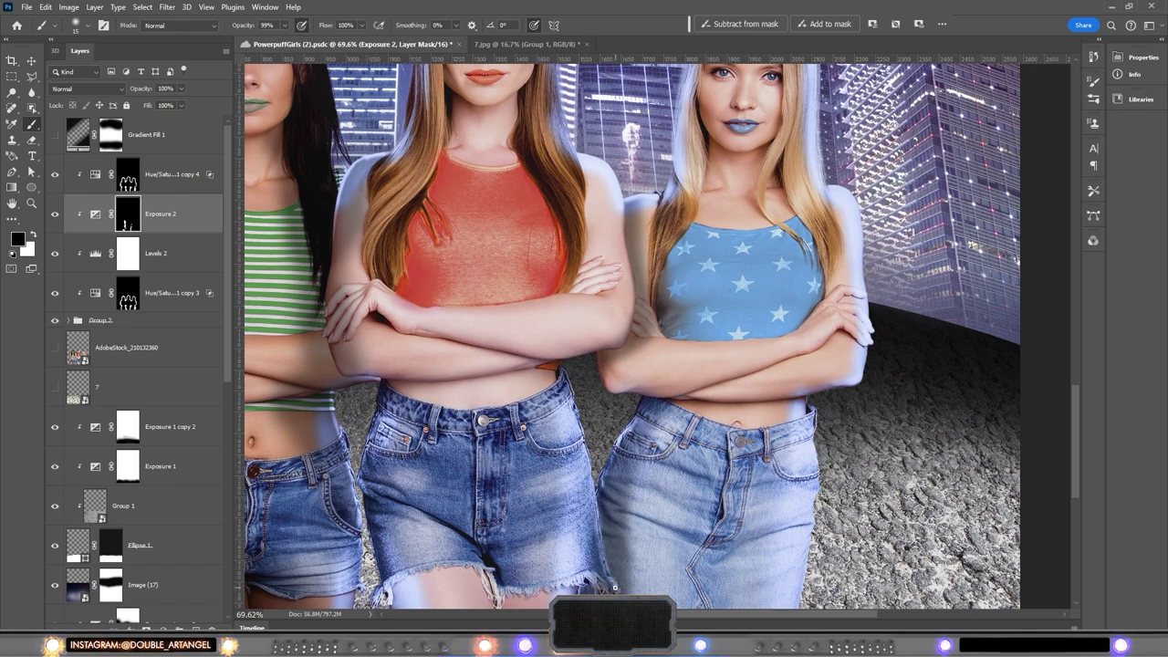
scroll(355, 621, down, 3)
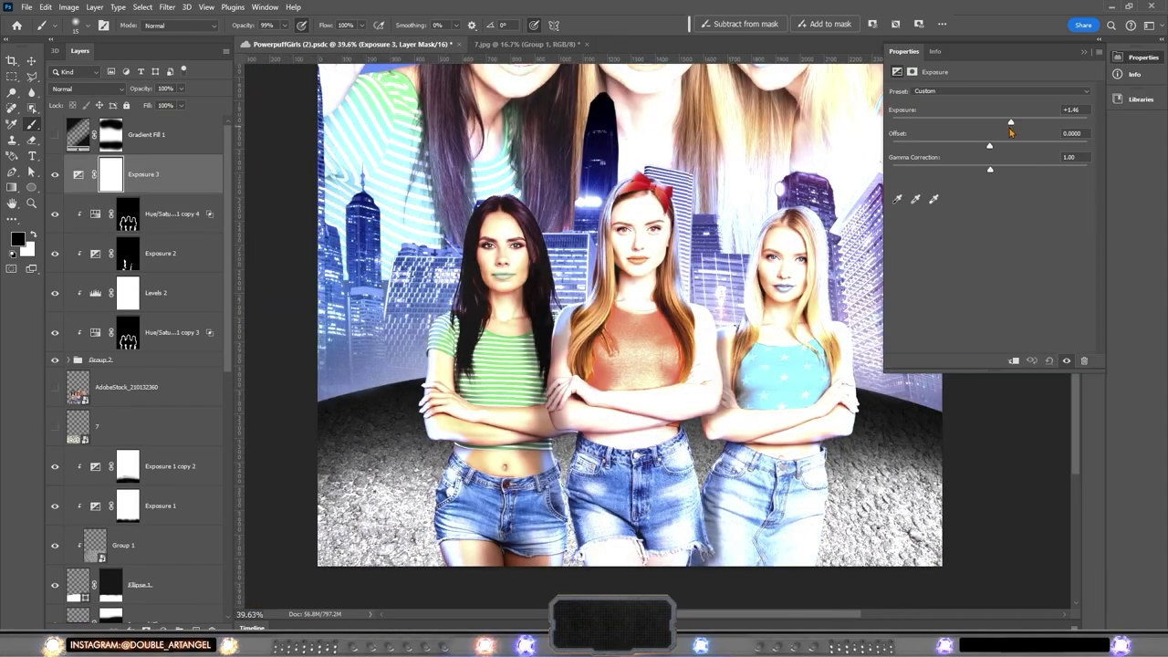
Step: Invert the Exposure 3 mask and paint fine bright highlights along the edges of the three front women, varying the brush size
key(ctrl+i)
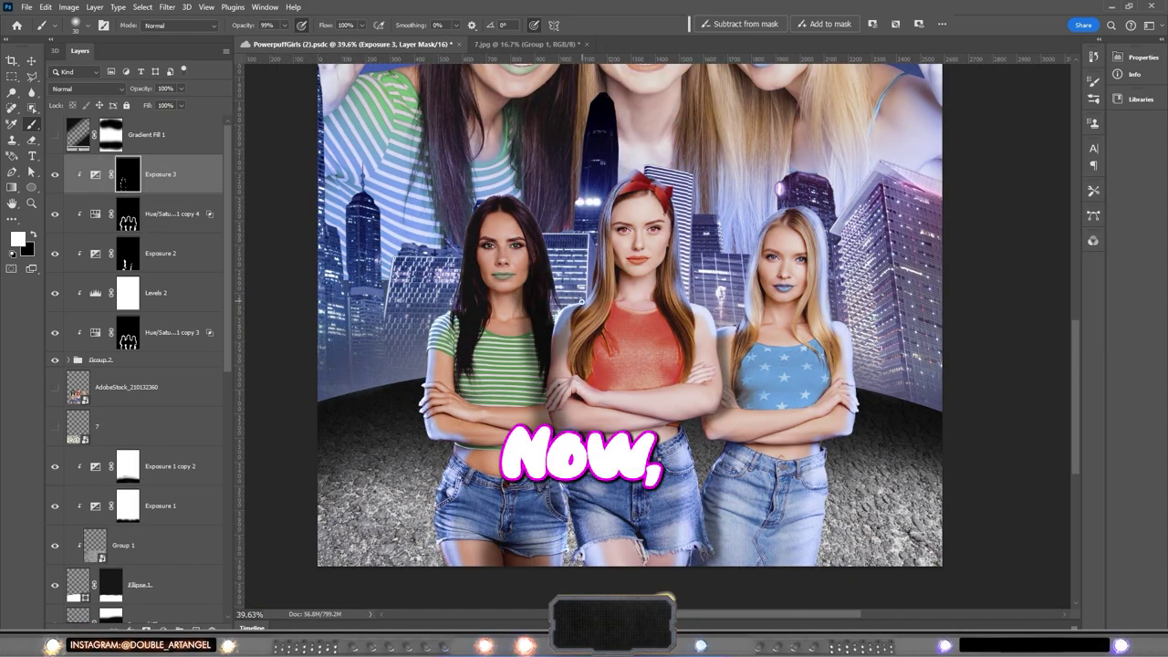
scroll(621, 301, up, 3)
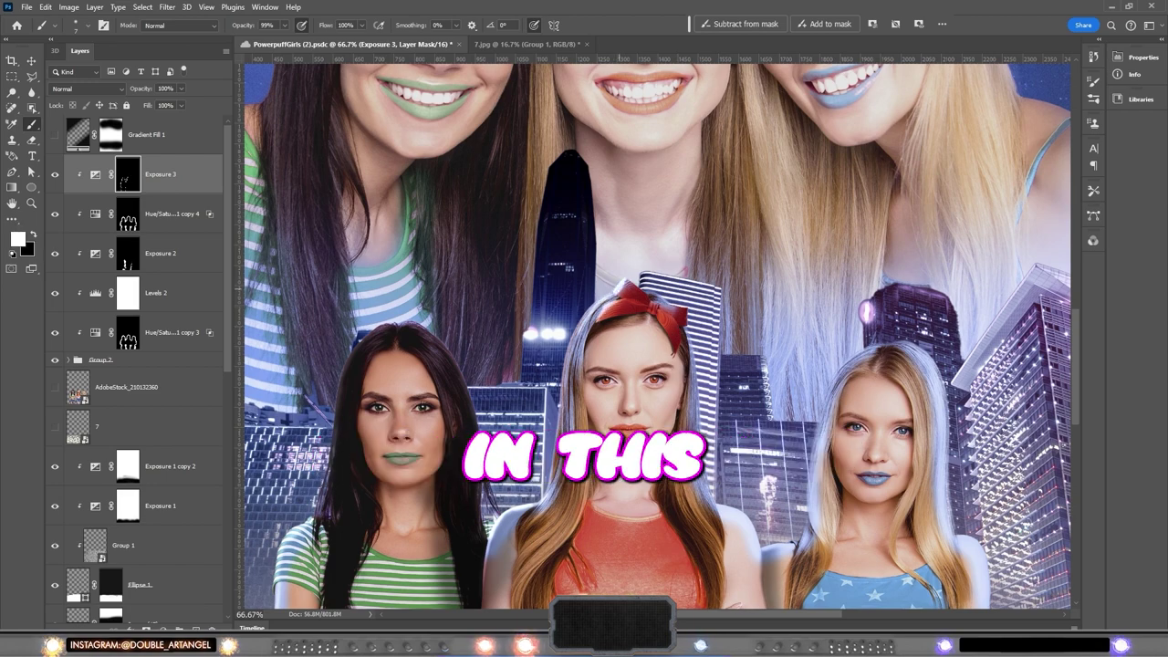
key(x)
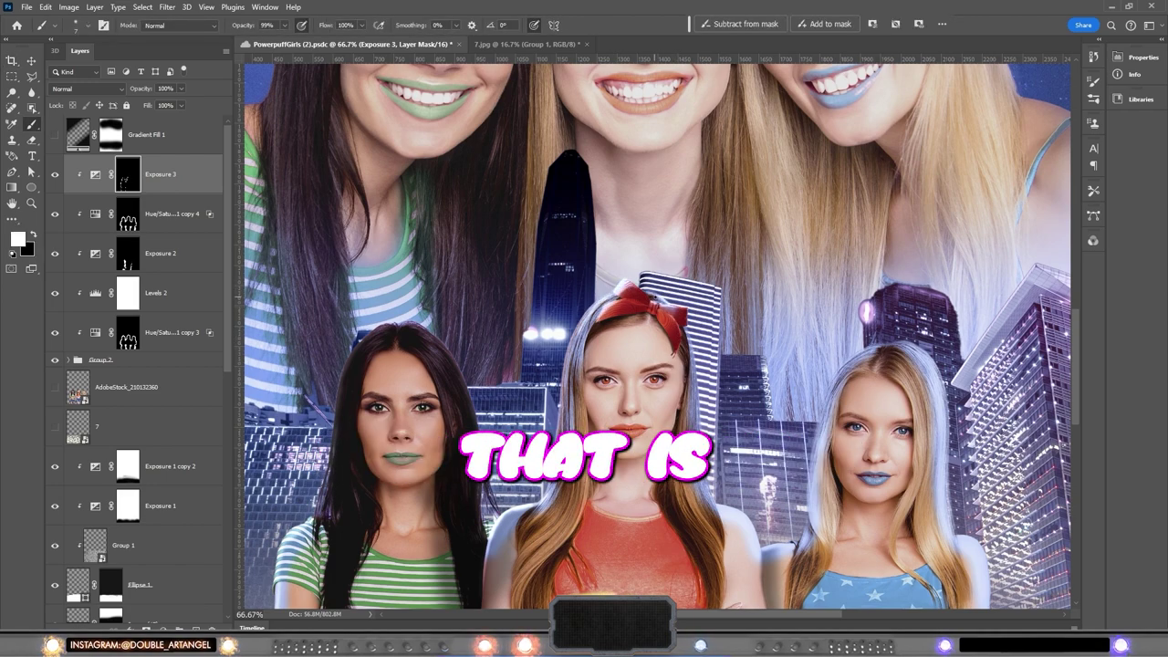
key(bracketright)
key(bracketright)
key(bracketright)
key(bracketright)
key(bracketright)
key(bracketright)
key(bracketright)
key(bracketright)
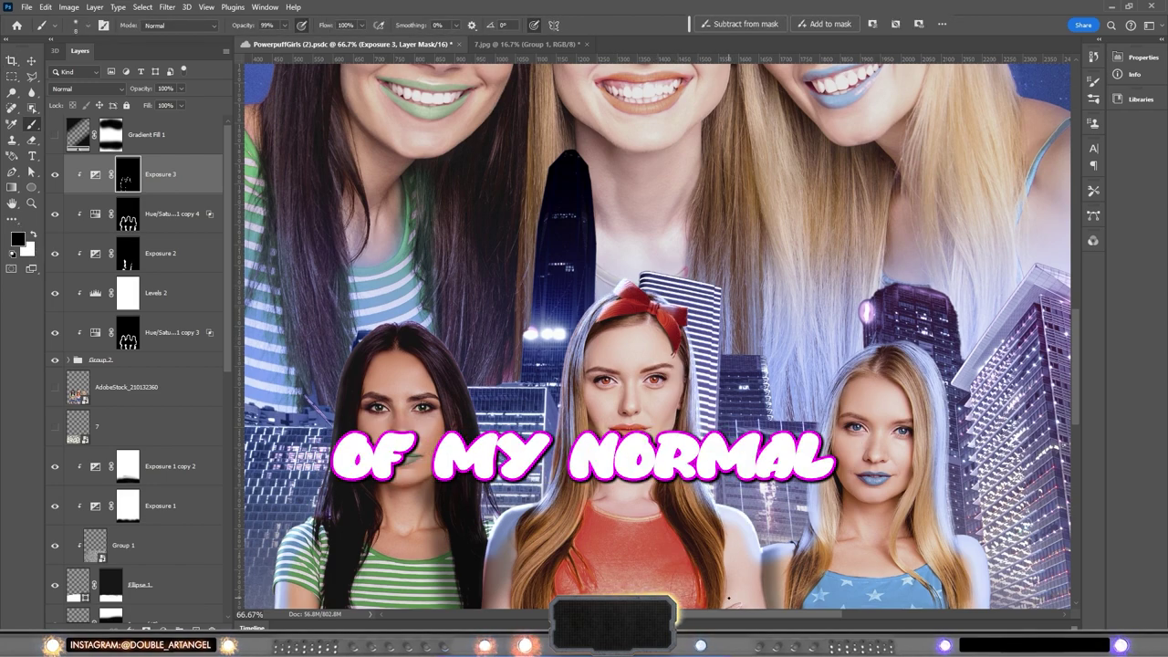
scroll(657, 331, down, 5)
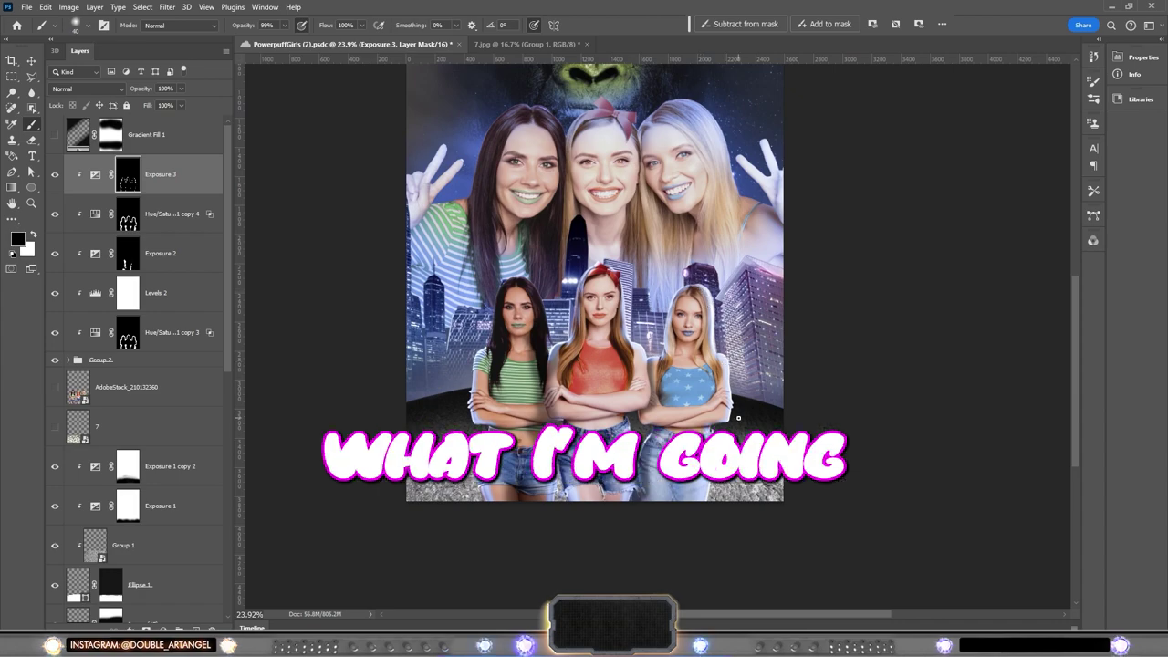
key(ctrl+plus)
key(ctrl+0)
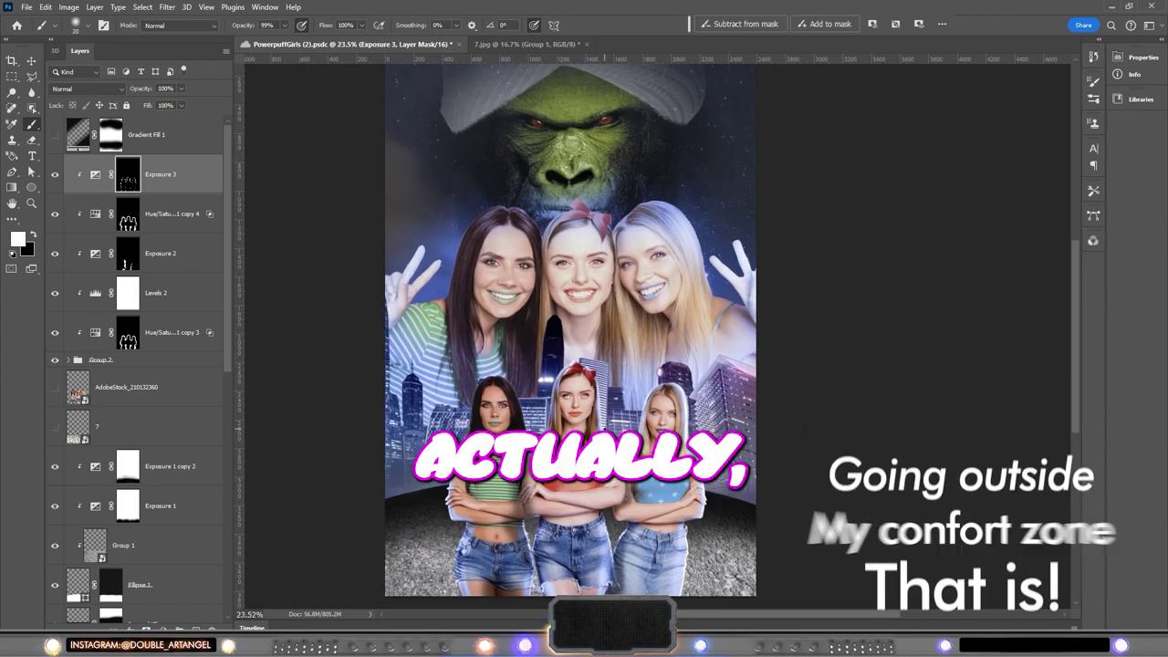
Step: Invert the Exposure 4 mask on the city layer and paint highlights back onto the buildings behind the front women
scroll(186, 365, down, 5)
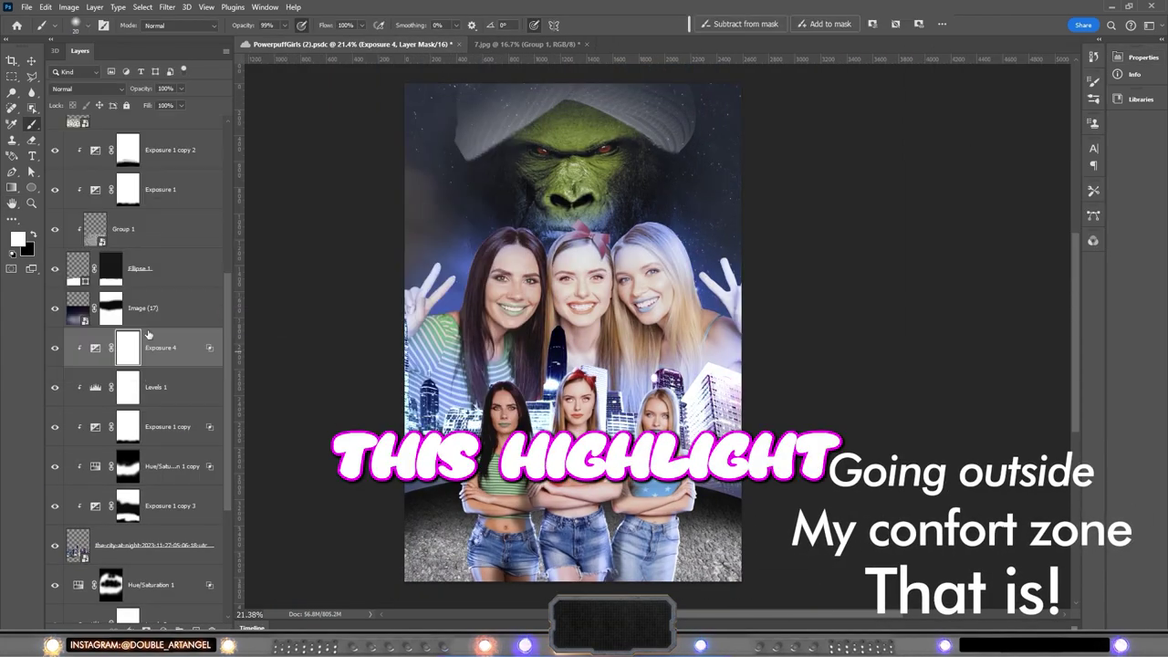
key(ctrl+i)
drag(488, 391, 700, 383)
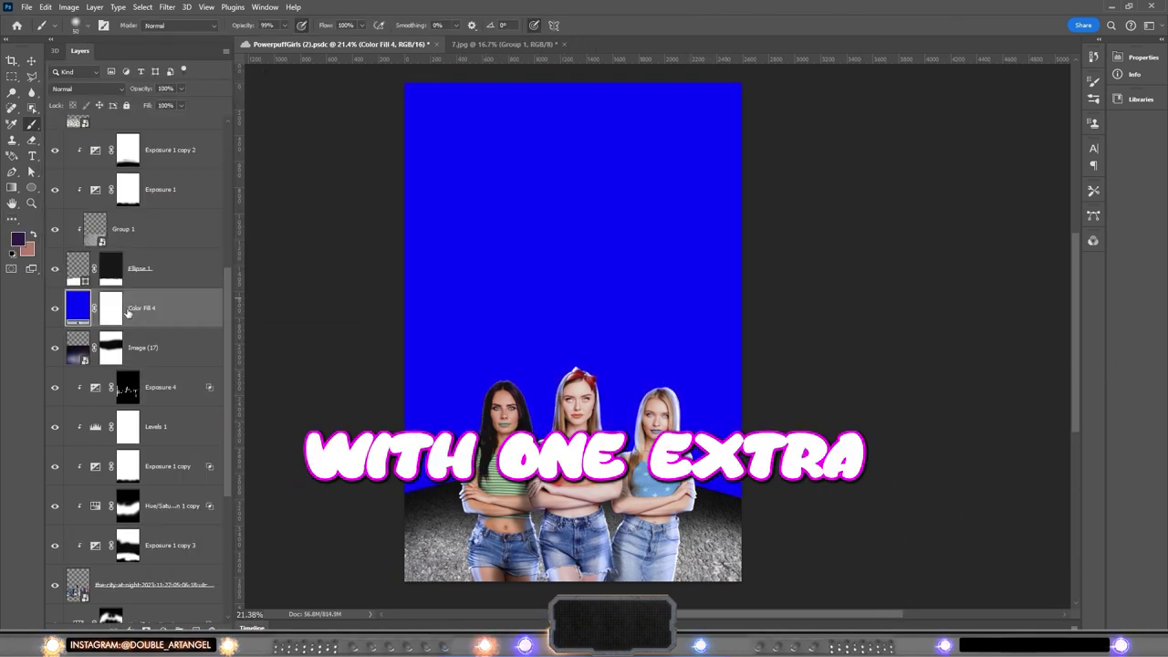
Step: Blend the blue Color Fill 4 layer into the poster and free-transform the Star Sky 8 background layer
click(89, 89)
click(167, 348)
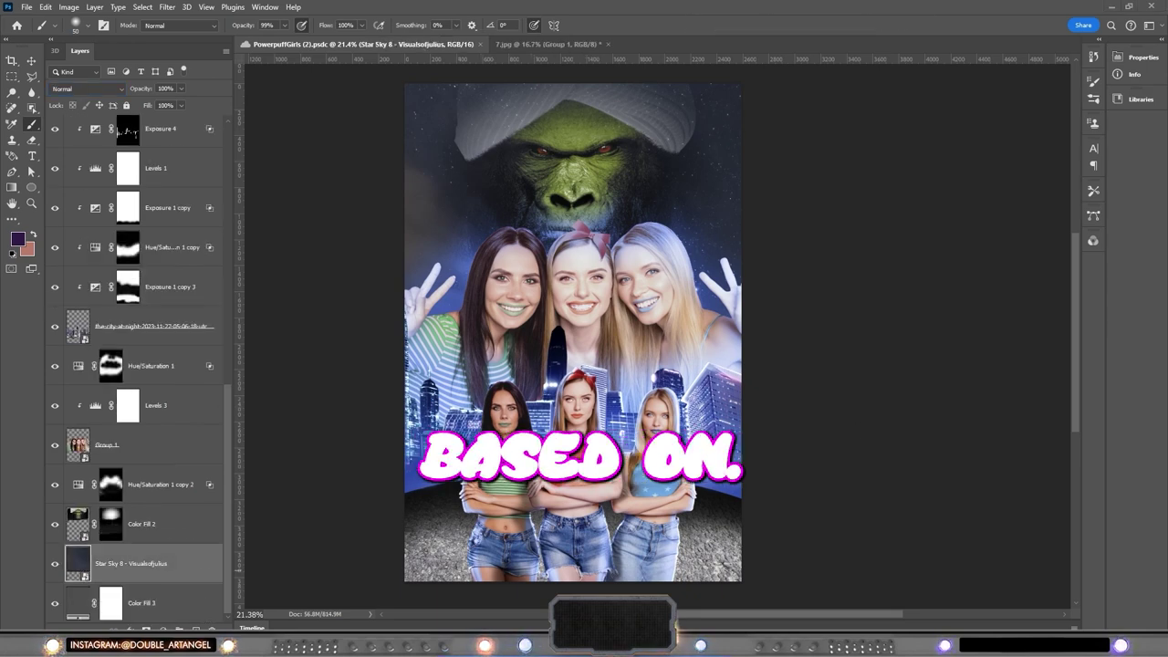
key(ctrl+t)
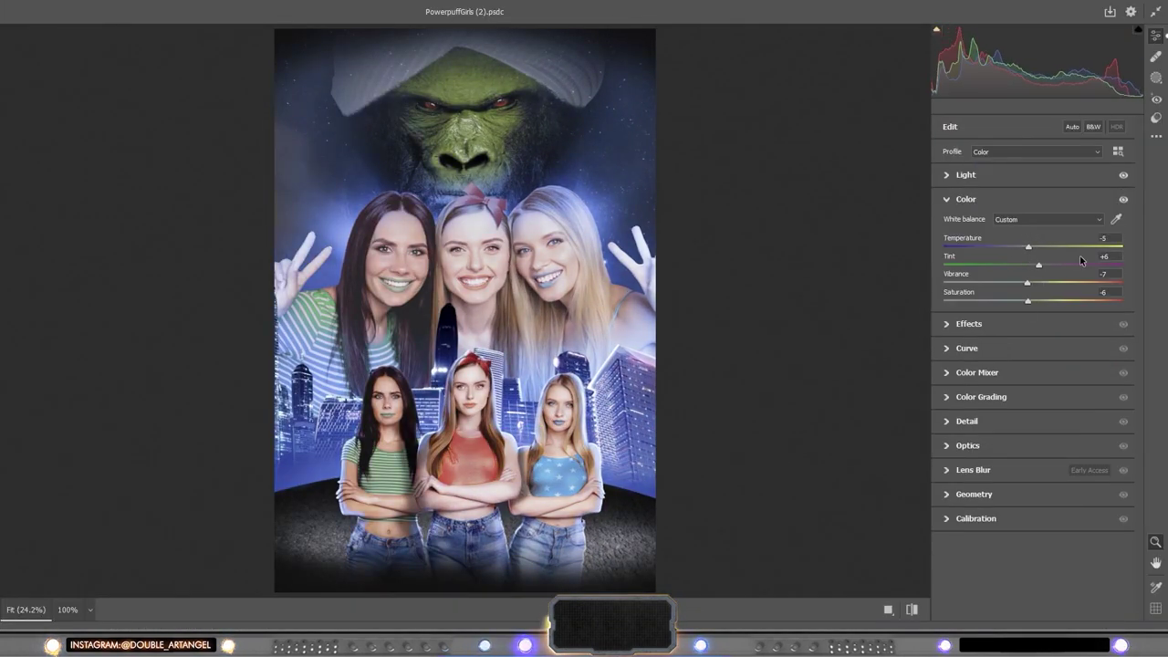
Step: Strengthen the poster's texture with the Camera Raw Effects settings and tune the saturation in the HSL Color Mixer
click(1023, 319)
drag(1033, 248, 1067, 250)
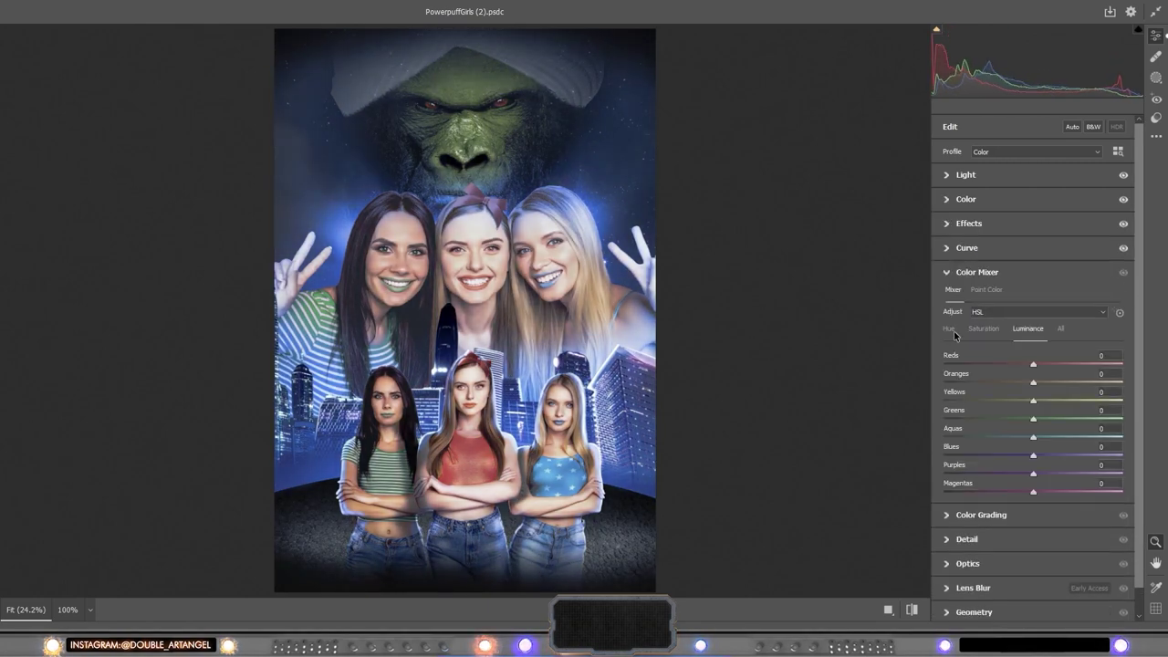
click(983, 328)
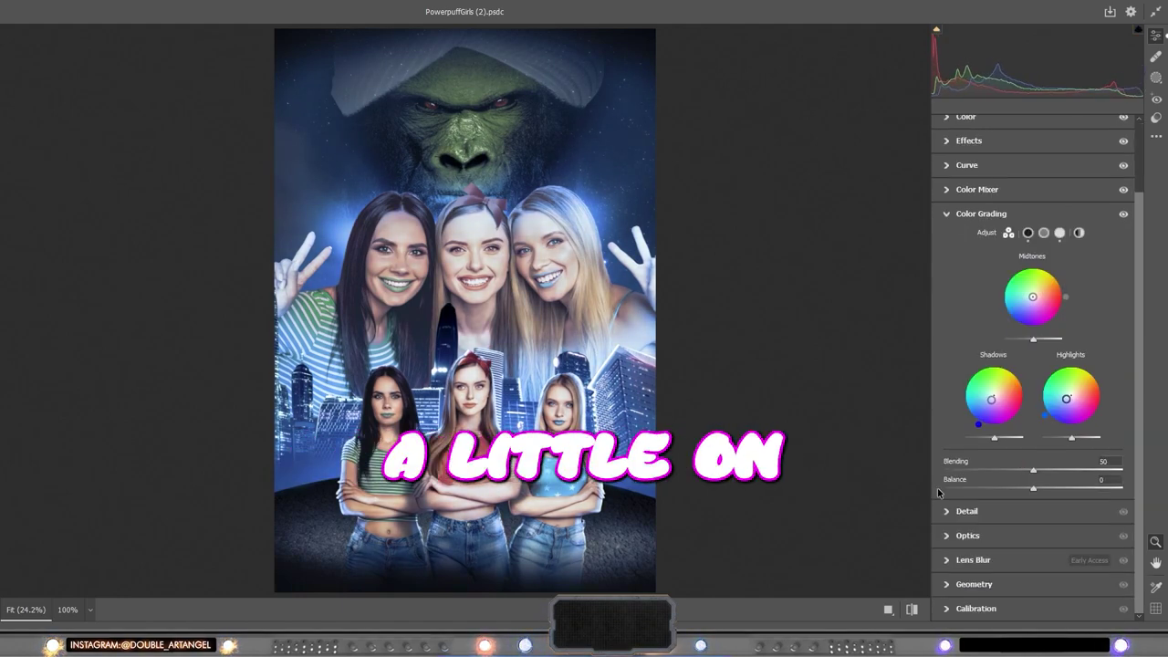
Step: Adjust the Optics correction and apply Lens Blur to the poster, checking its depth visualization
drag(1034, 369, 1034, 373)
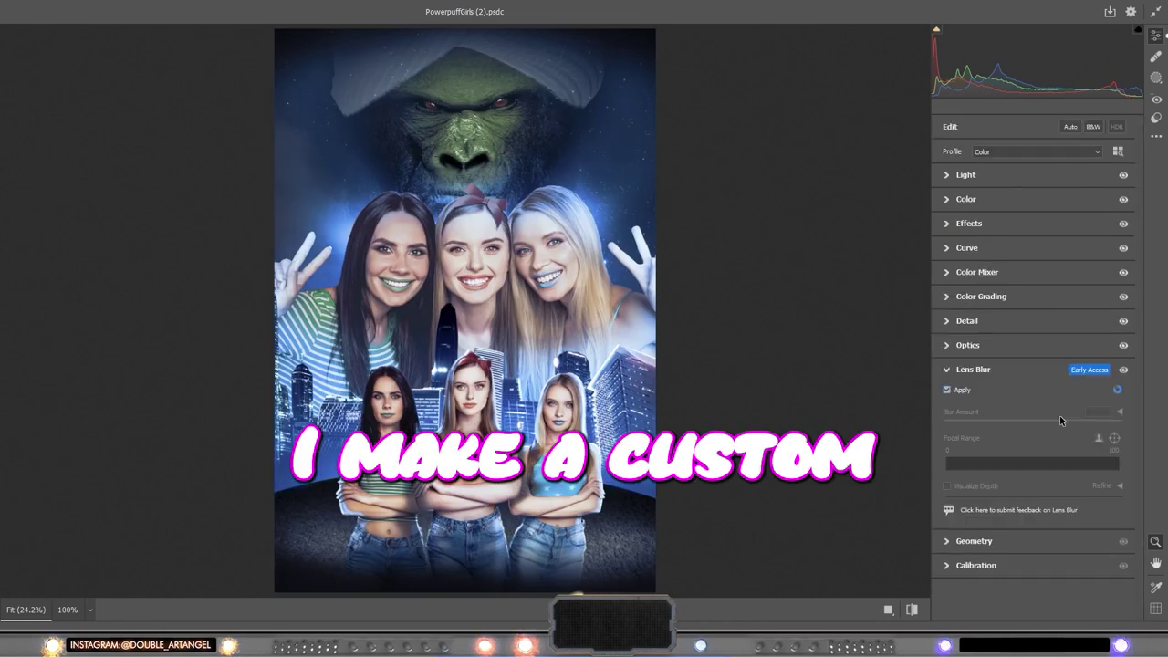
scroll(1059, 420, down, 1)
click(947, 494)
click(947, 497)
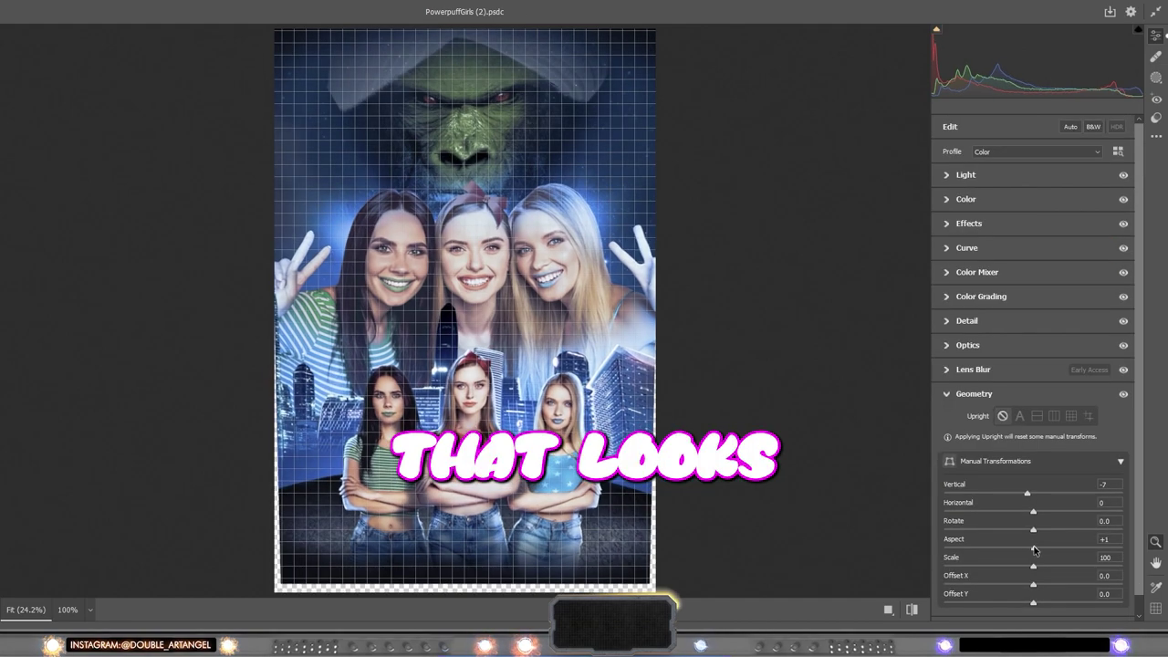
Step: Adjust the poster's geometry with Vertical -7 and Aspect +1, and increase its scale to cover the empty edges
drag(1033, 567, 1040, 569)
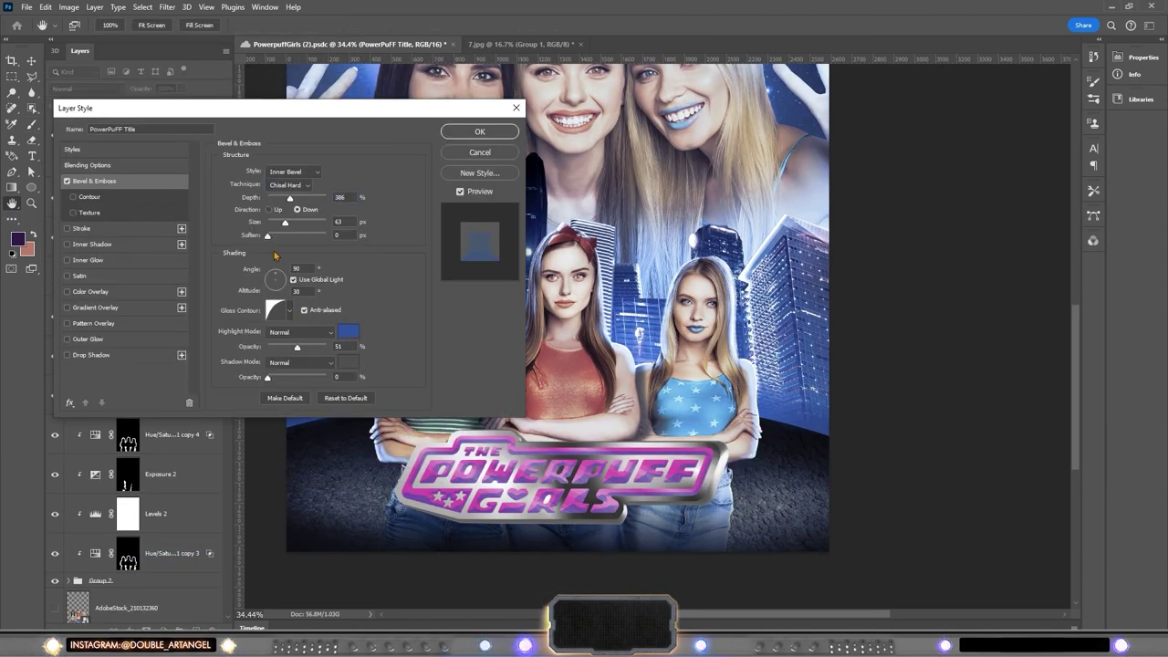
Step: Give the PowerPuff Title a Chisel Hard Pillow Emboss, size 18 px and soften 9 px, with Linear Dodge (Add) highlights, Linear Burn shadows and an Outer Glow
click(299, 332)
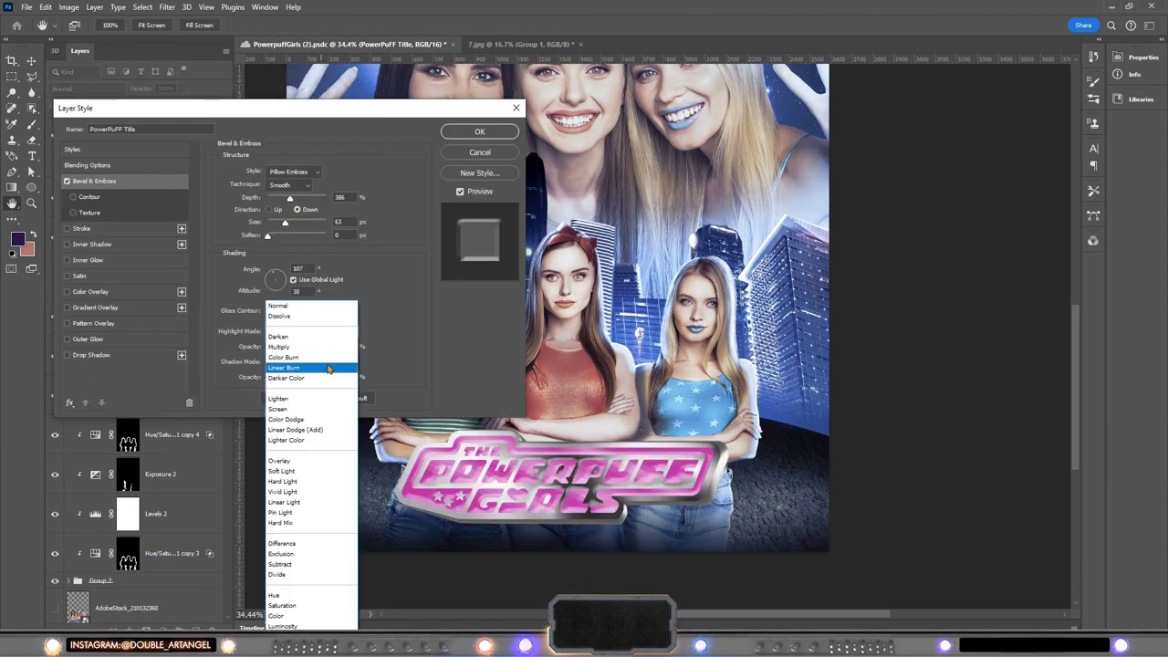
click(300, 368)
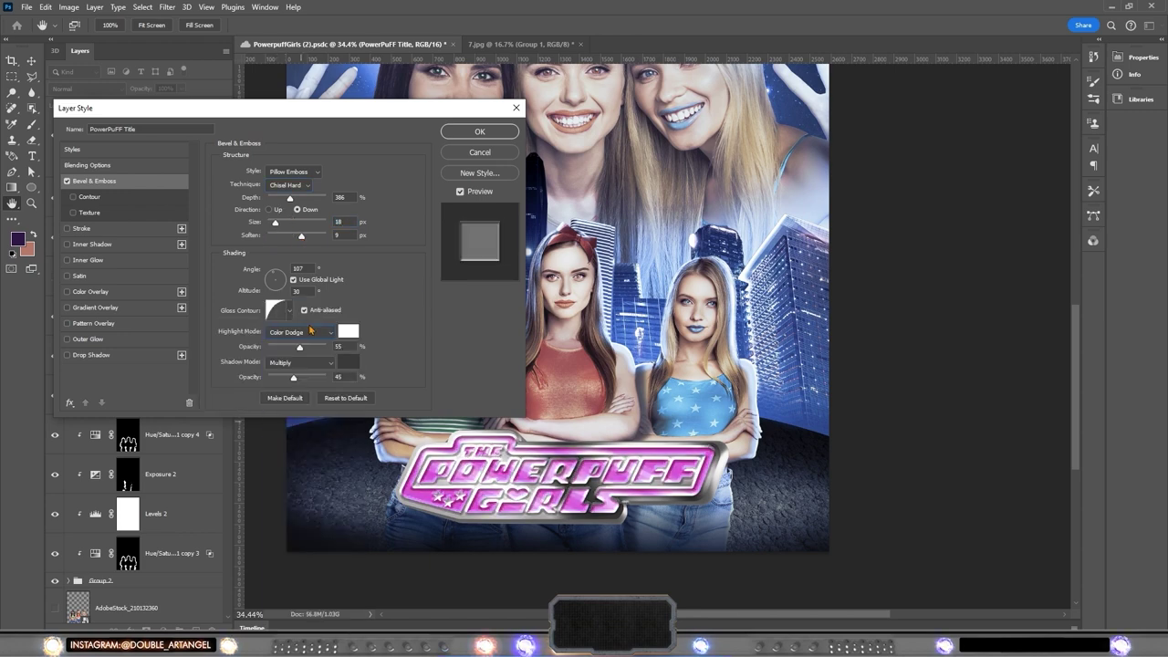
click(317, 375)
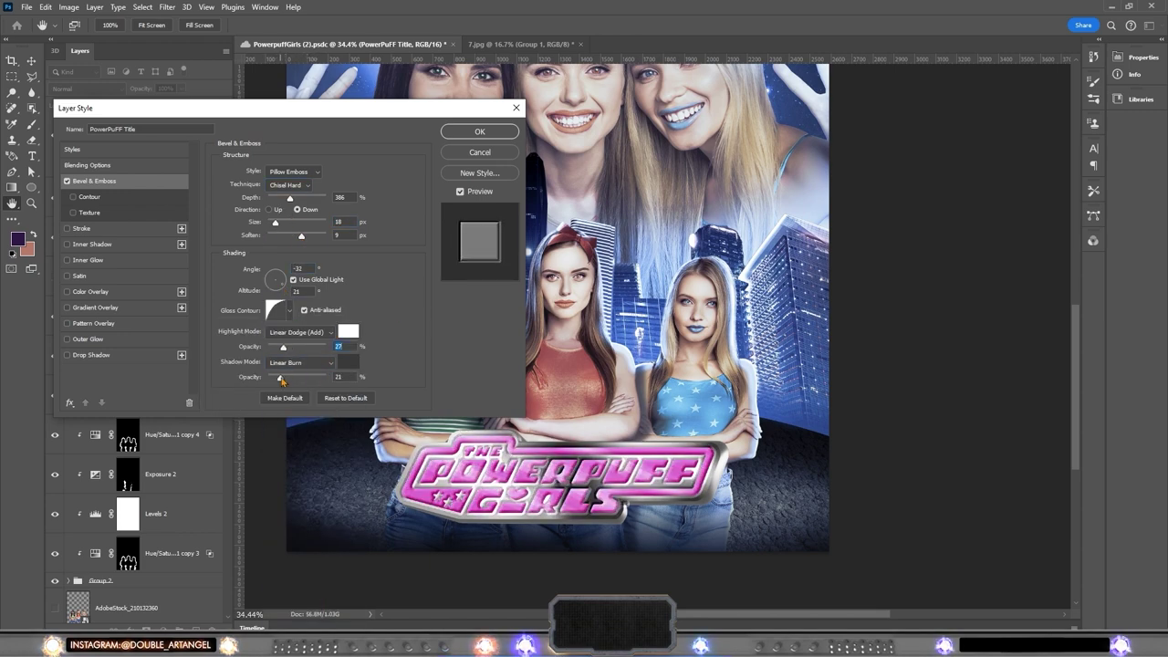
click(87, 338)
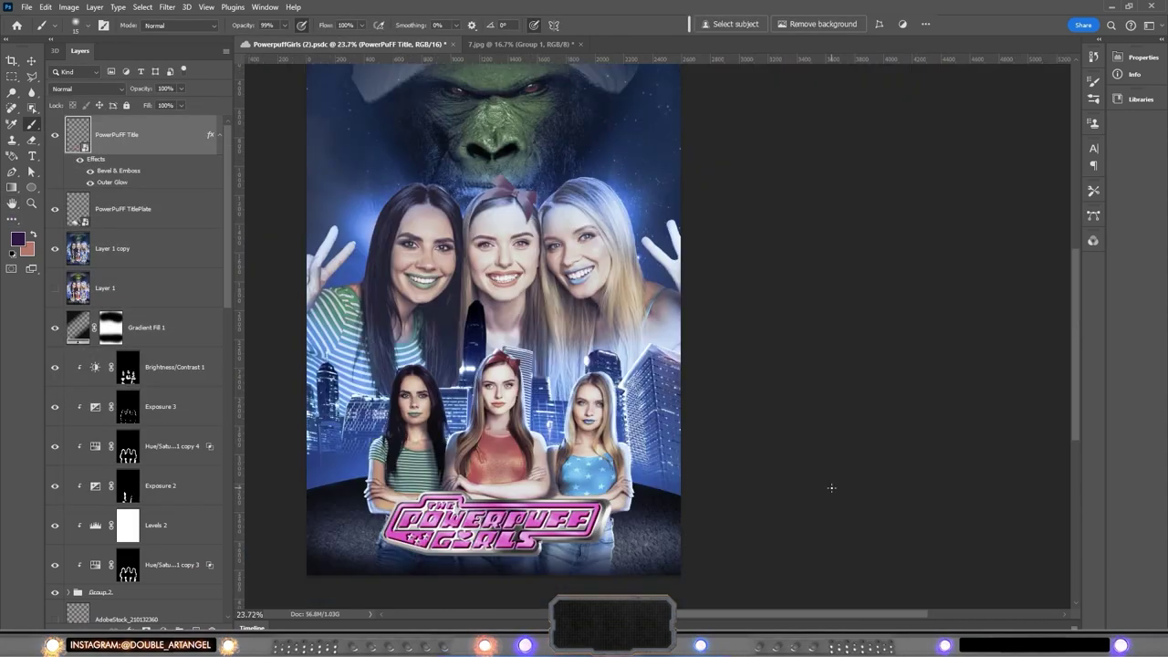
Step: Duplicate the PowerPuff Title with its Bevel & Emboss hidden, and brush over the title lettering on a new layer above it
click(87, 89)
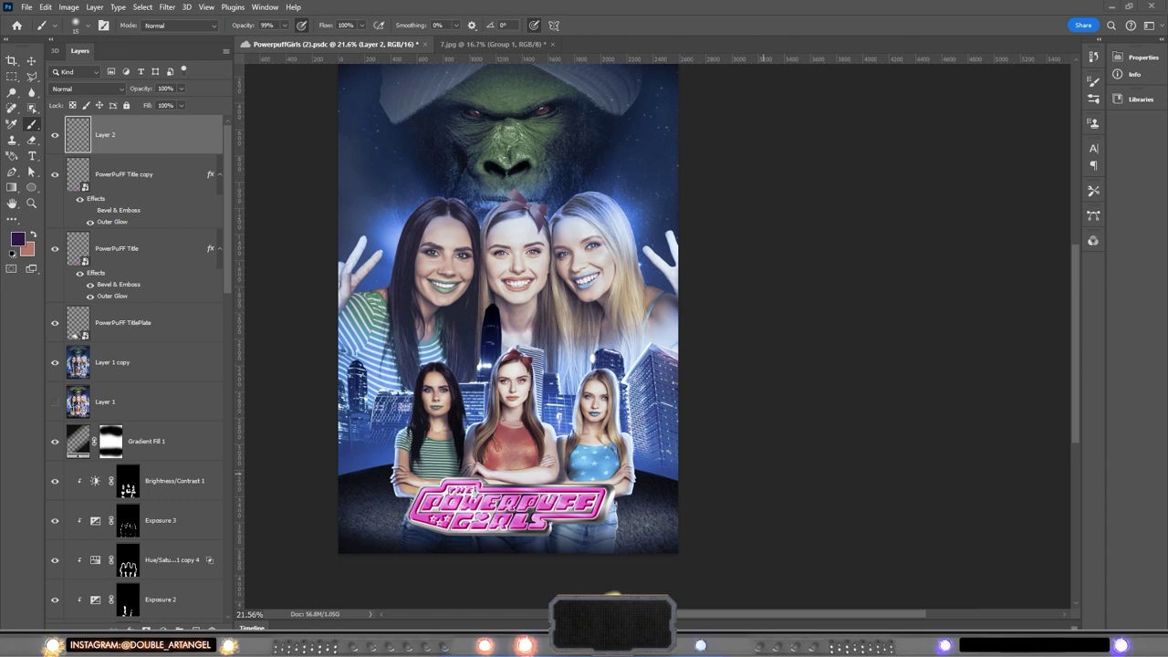
drag(455, 503, 491, 514)
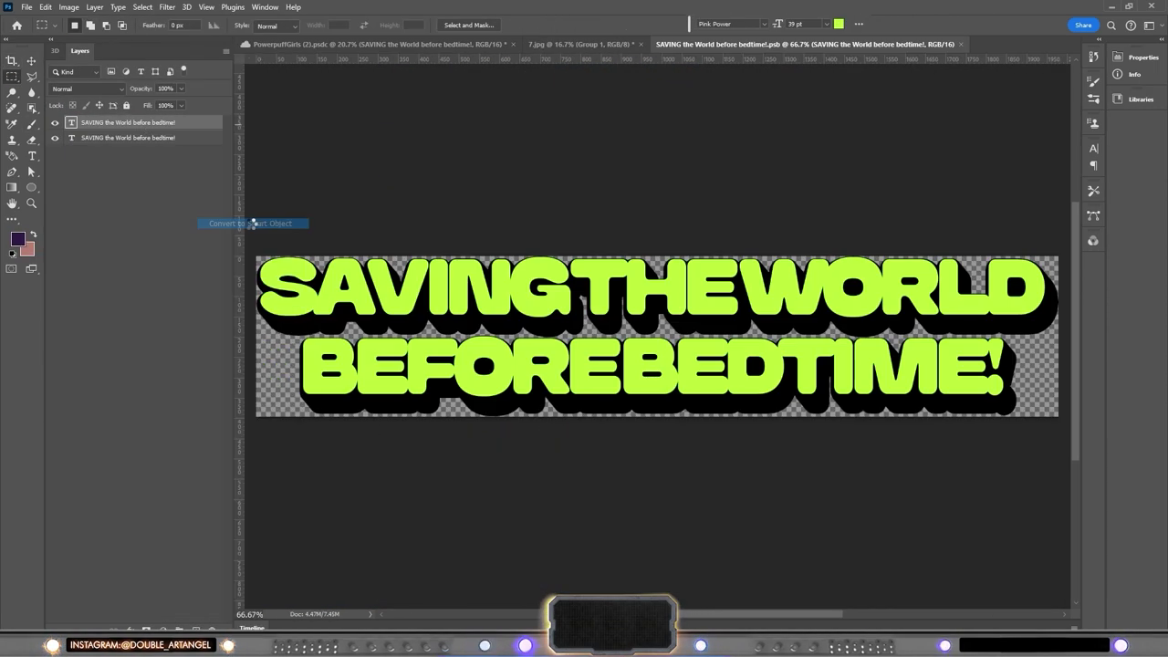
Step: Build the green "SAVING THE WORLD BEFORE BEDTIME!" tagline as a smart object across the poster's top and place a matching MOVIE below the title
key(v)
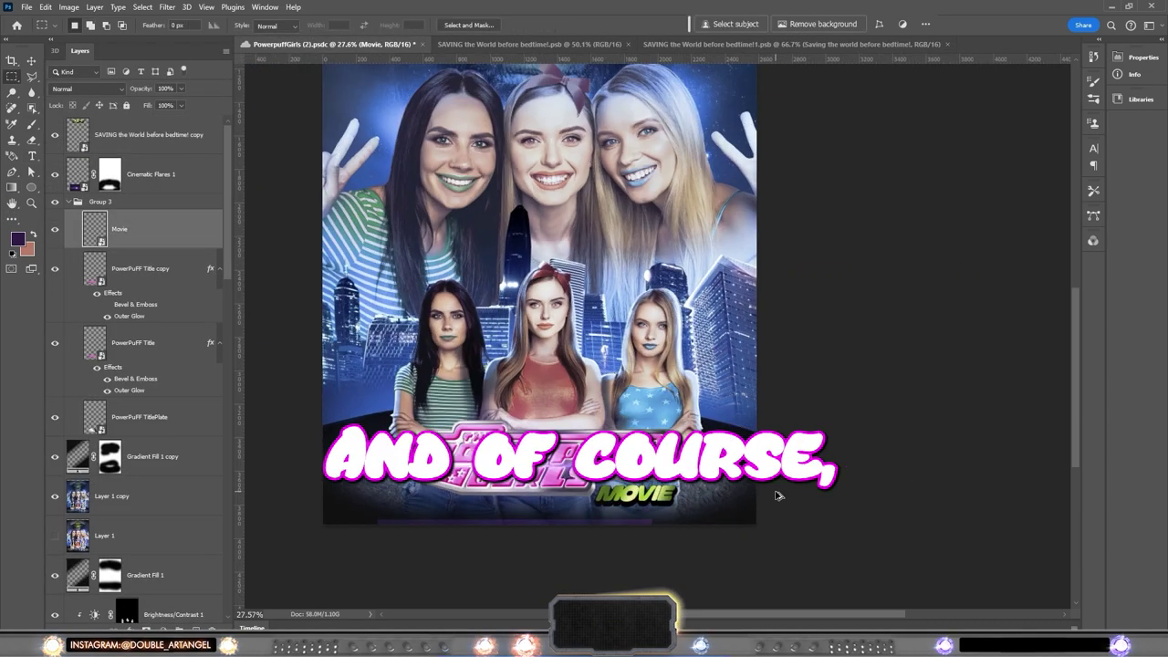
drag(684, 520, 684, 520)
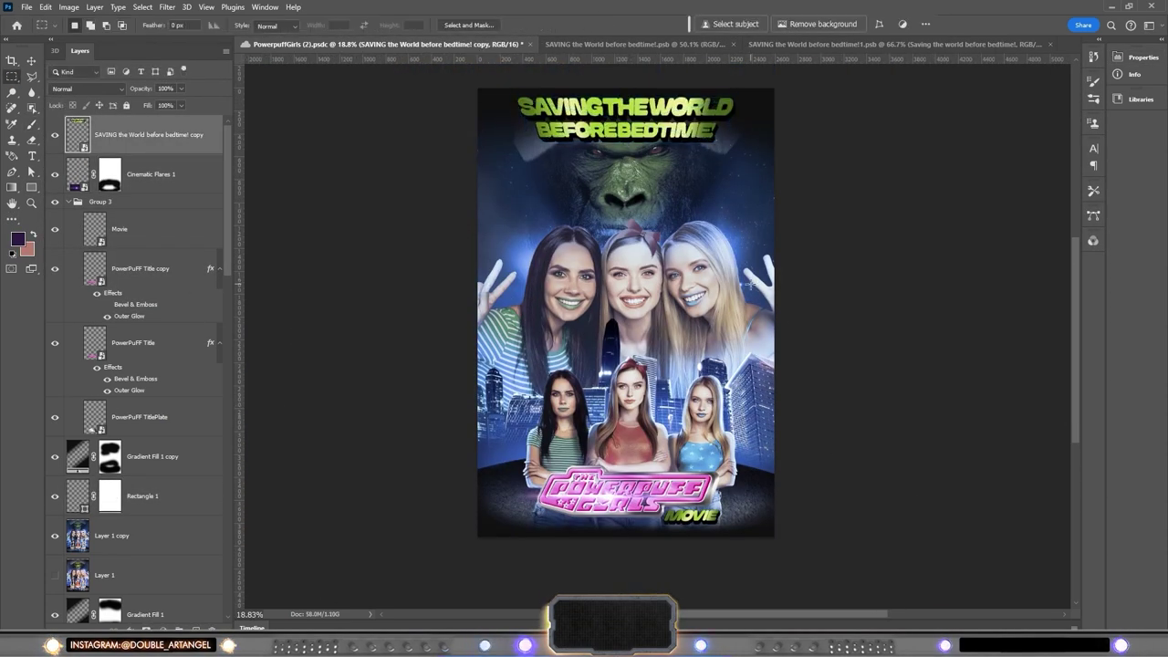
right_click(757, 373)
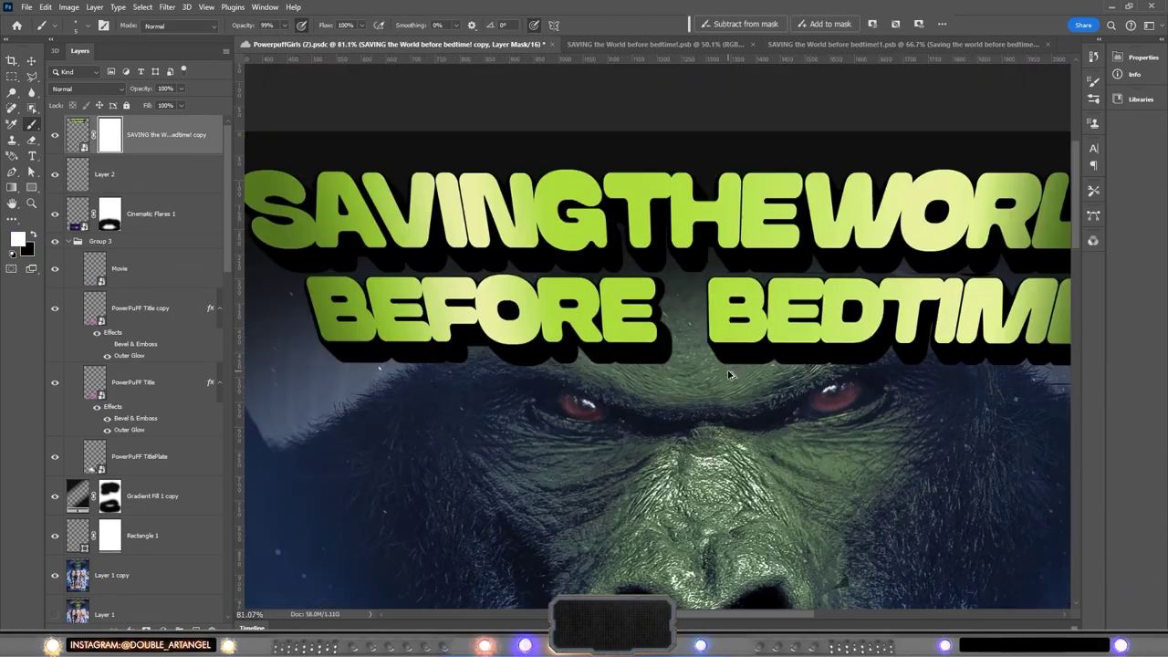
Step: Set the centred credits text in SF Movie Poster at 22 pt, and add an Exposure adjustment of +1.62 above Layer 1 copy, tuning its gamma
scroll(613, 292, up, 5)
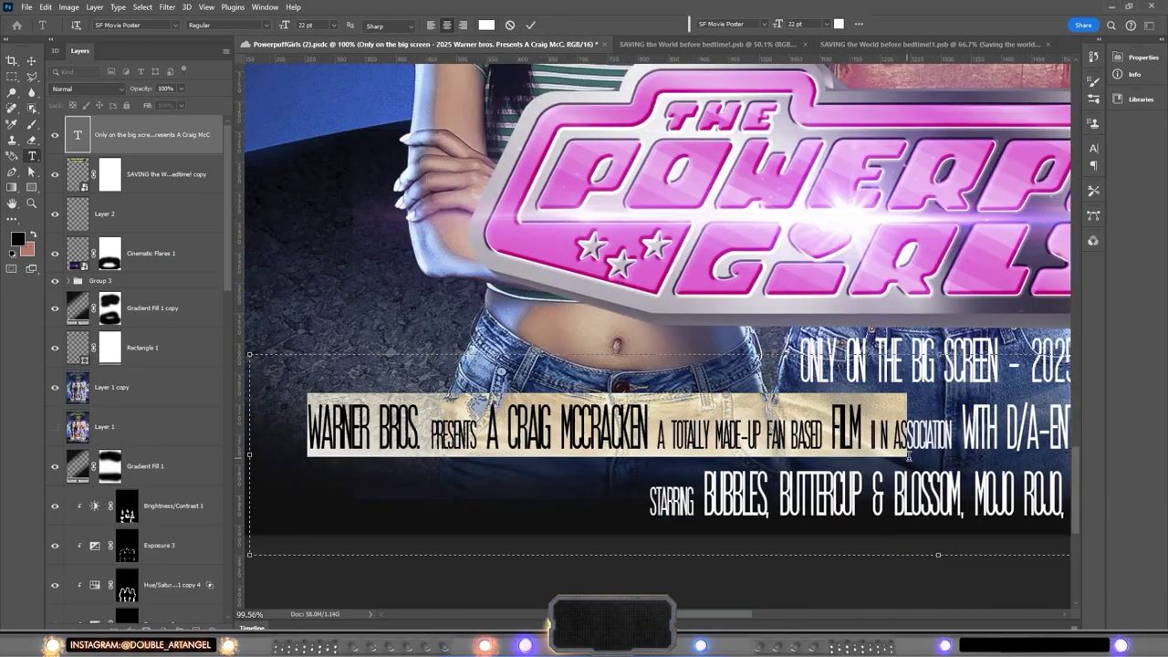
scroll(648, 516, down, 5)
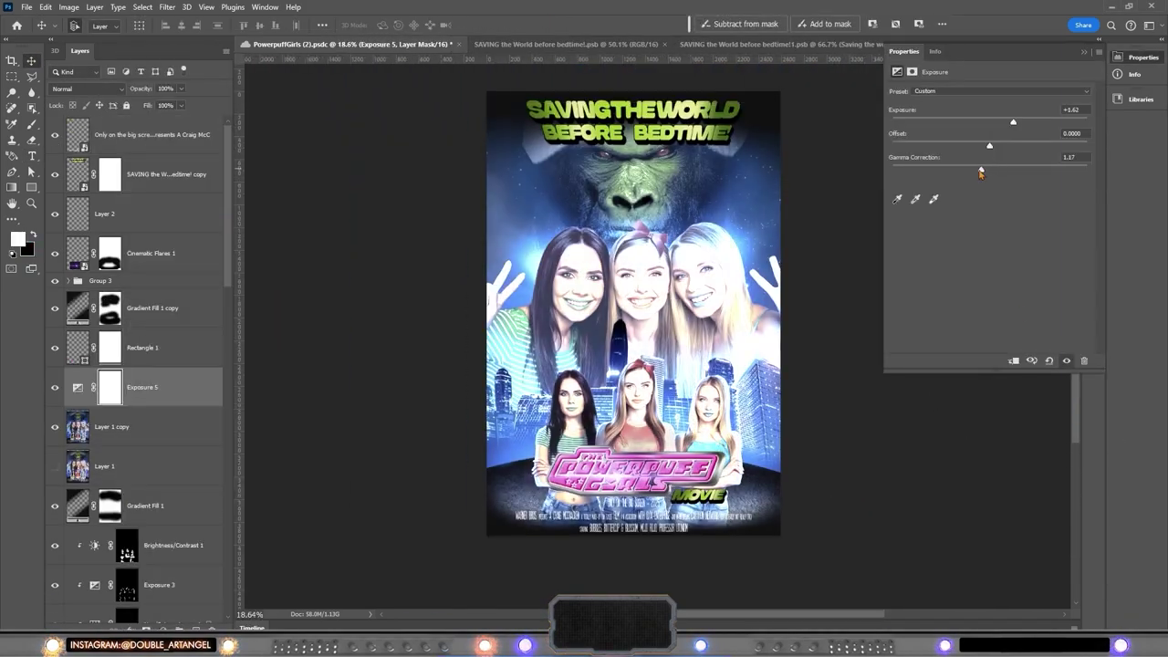